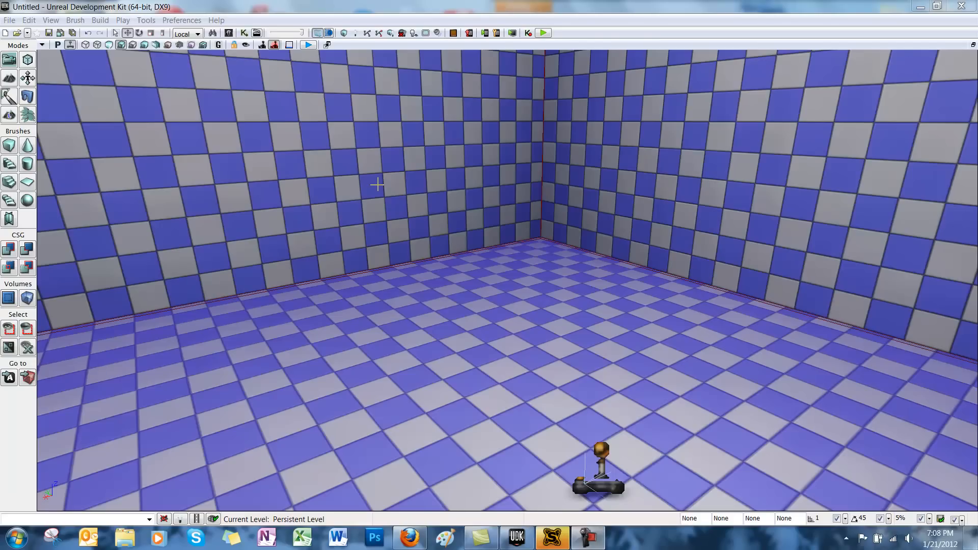
- Open the S_LT_Buildings_SM_BunkerWallB_STR static mesh from the Content Browser in the Static Mesh Editor
left_click(229, 34)
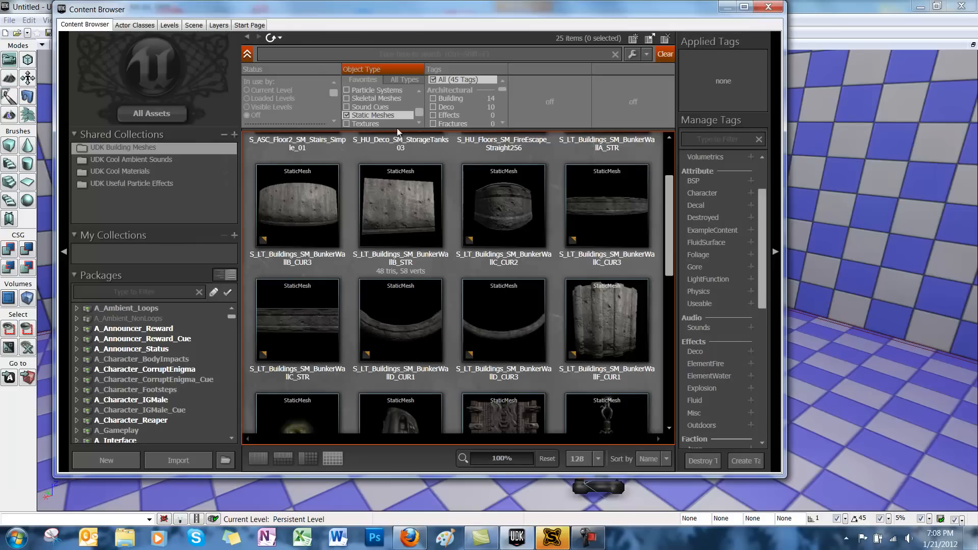
left_click_drag(462, 9, 581, 27)
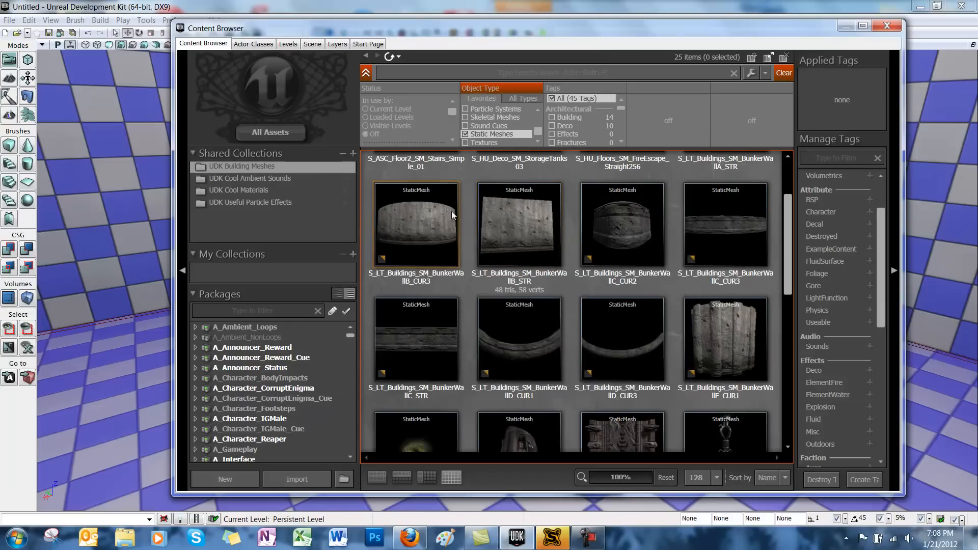
mouse_move(527, 224)
left_click(509, 210)
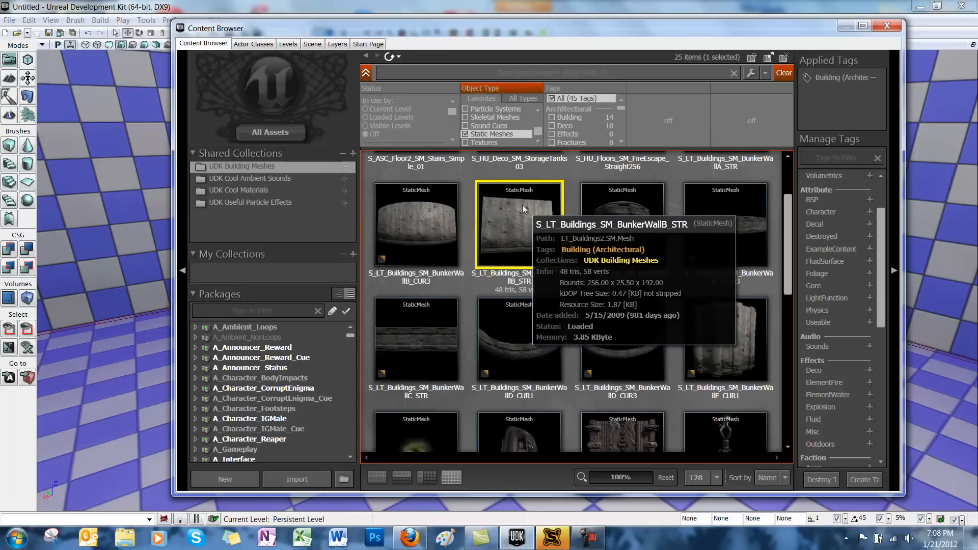
double_click(519, 207)
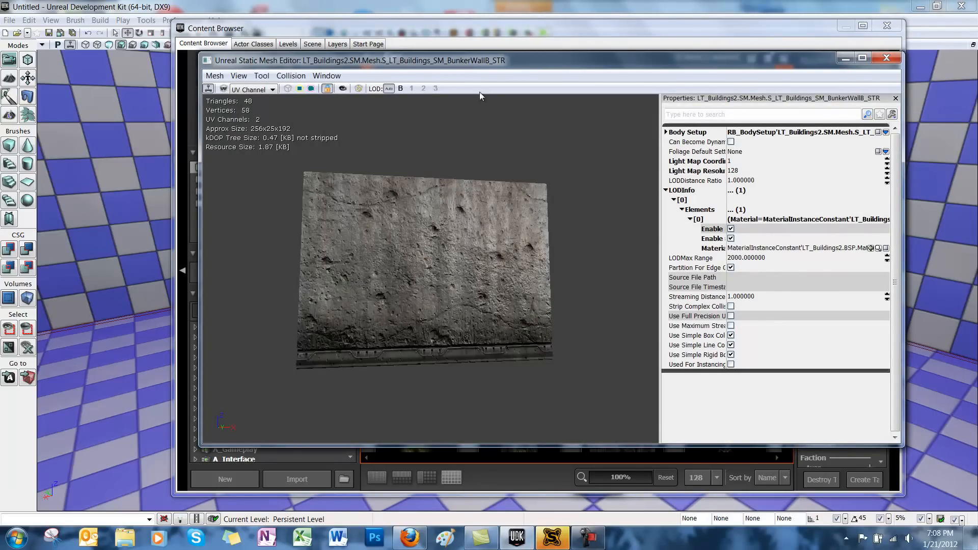
left_click_drag(523, 64, 562, 81)
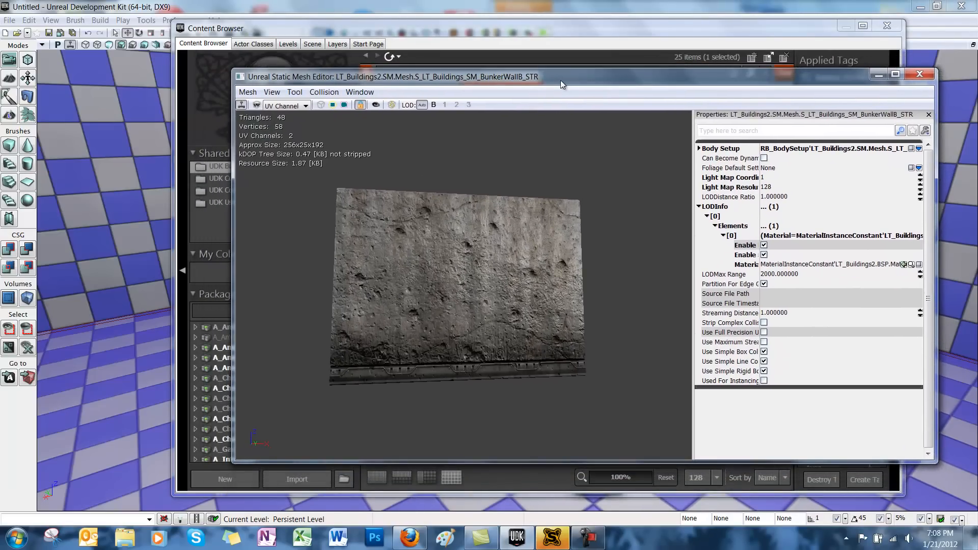
- Open the Fracture Tool for the wall mesh and generate 50 chunks
left_click(390, 105)
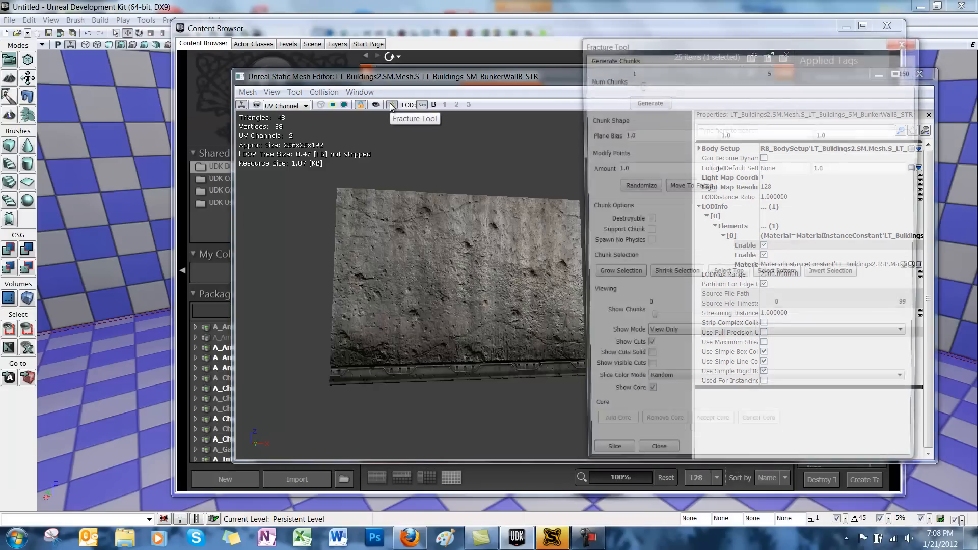
left_click_drag(663, 48, 402, 29)
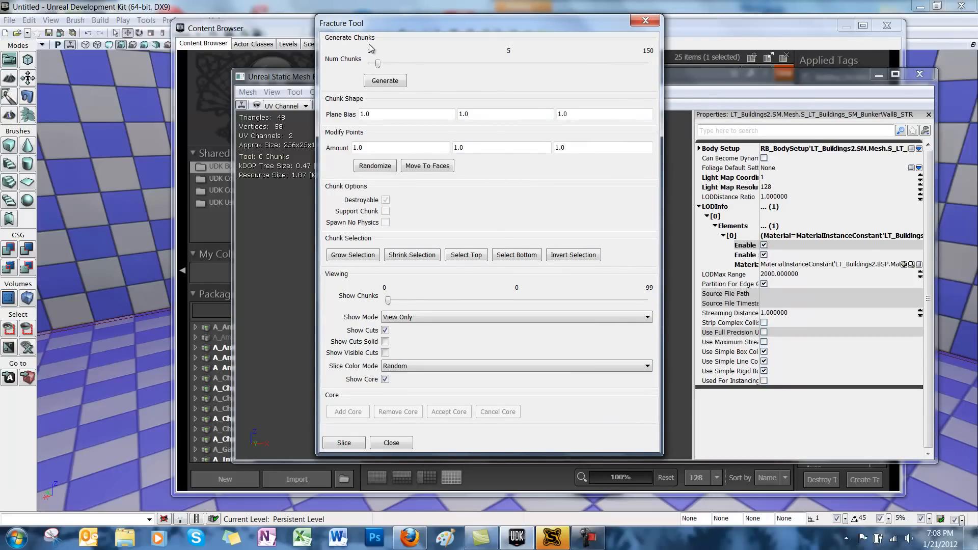
mouse_move(377, 63)
left_mouse_down()
mouse_move(448, 69)
mouse_move(380, 67)
mouse_move(445, 73)
mouse_move(391, 67)
left_mouse_up()
left_click(462, 148)
left_click_drag(393, 67, 462, 66)
left_click(386, 81)
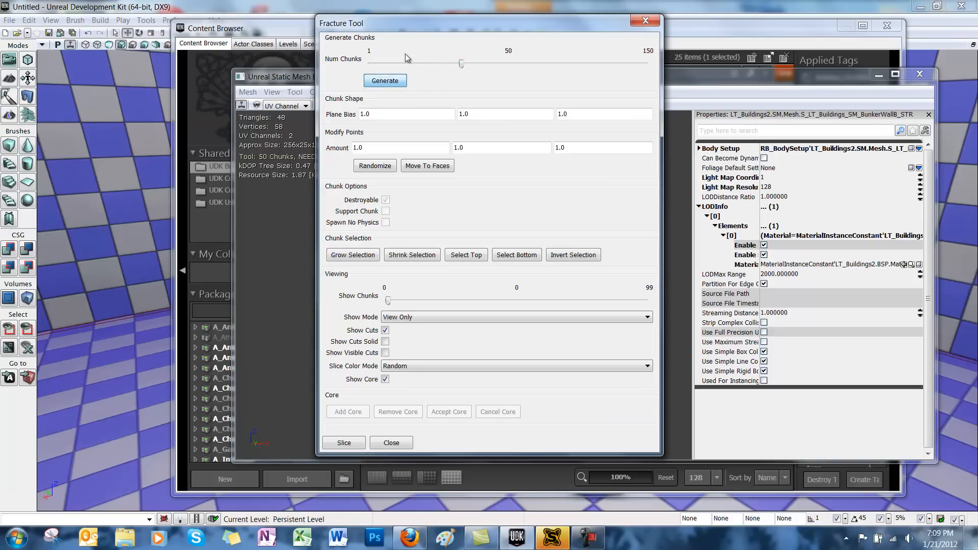
left_click_drag(420, 28, 713, 53)
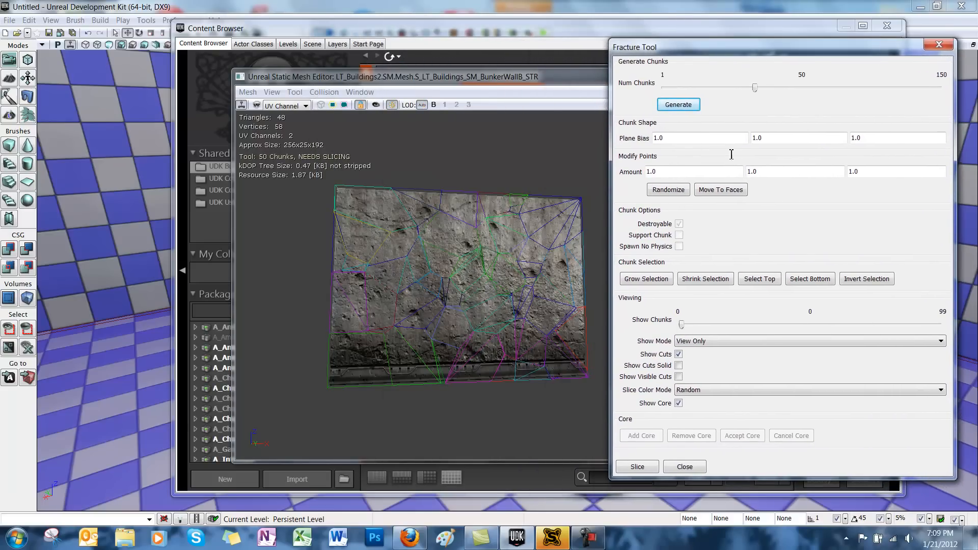
- Slice the wall mesh into its chunks and save the fractured mesh in the package Dest
left_click(646, 467)
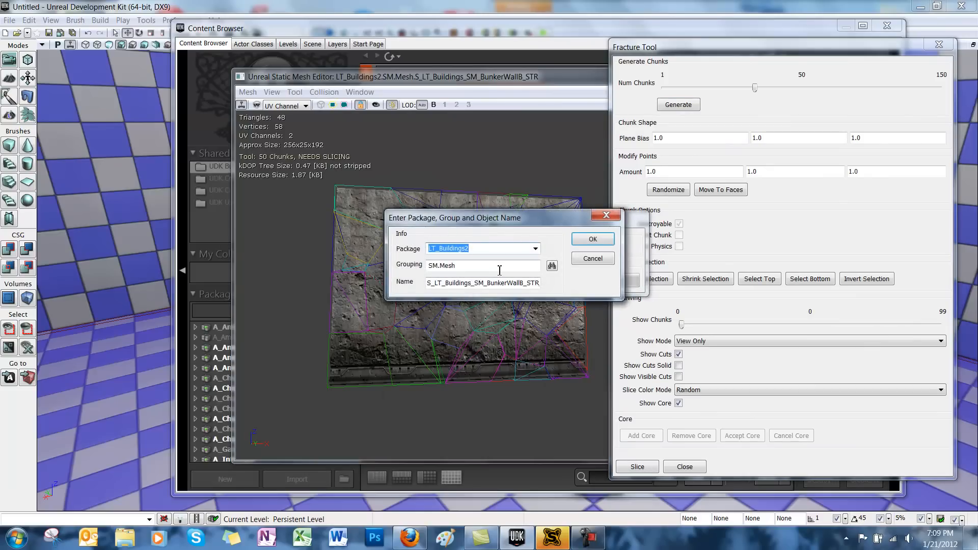
type("dest")
left_click(593, 239)
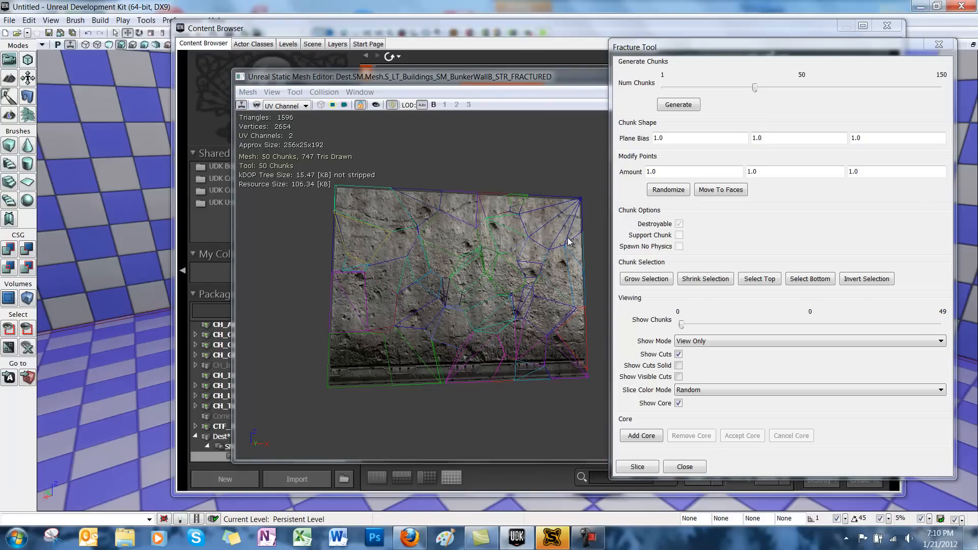
- Select several chunks of the sliced wall one after another to examine how the mesh is divided
left_click(353, 306)
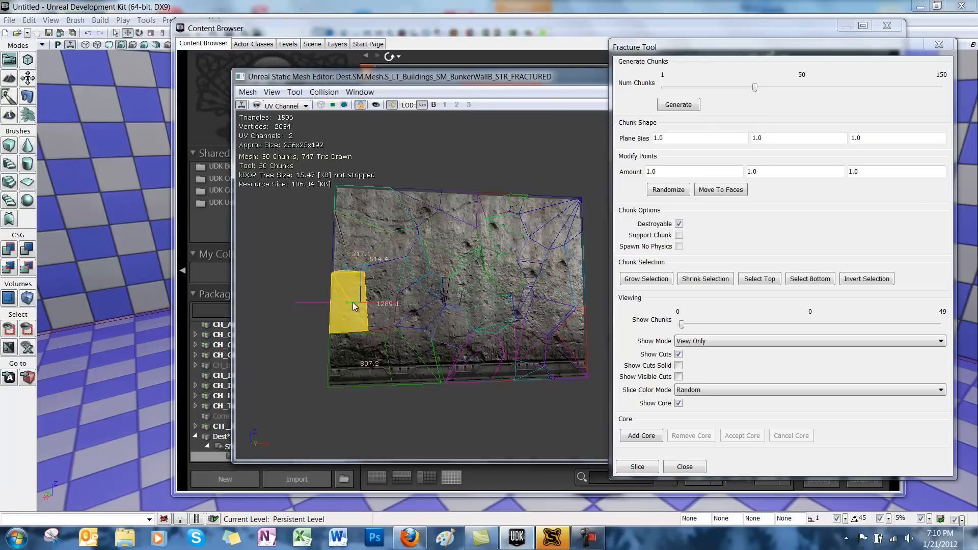
left_click(356, 346)
left_click(436, 321)
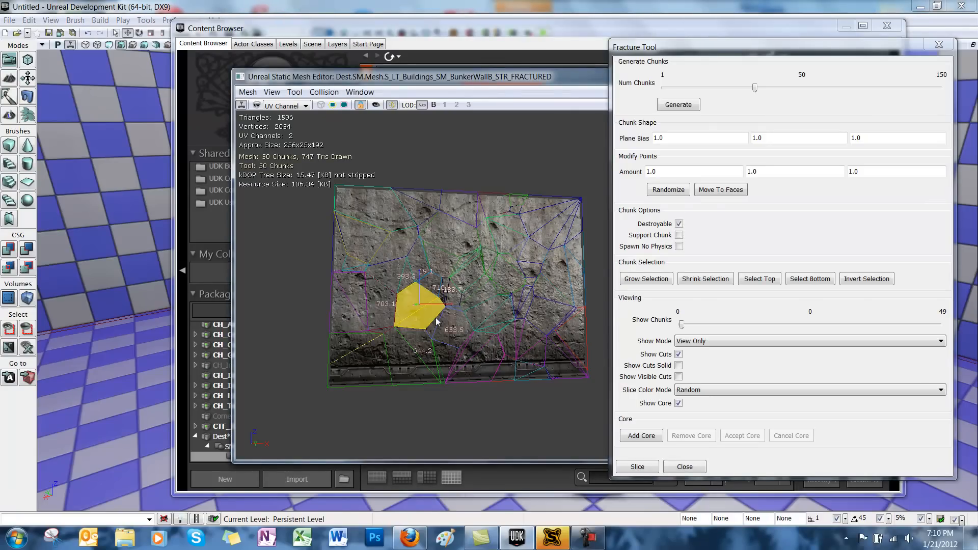
left_click(460, 335)
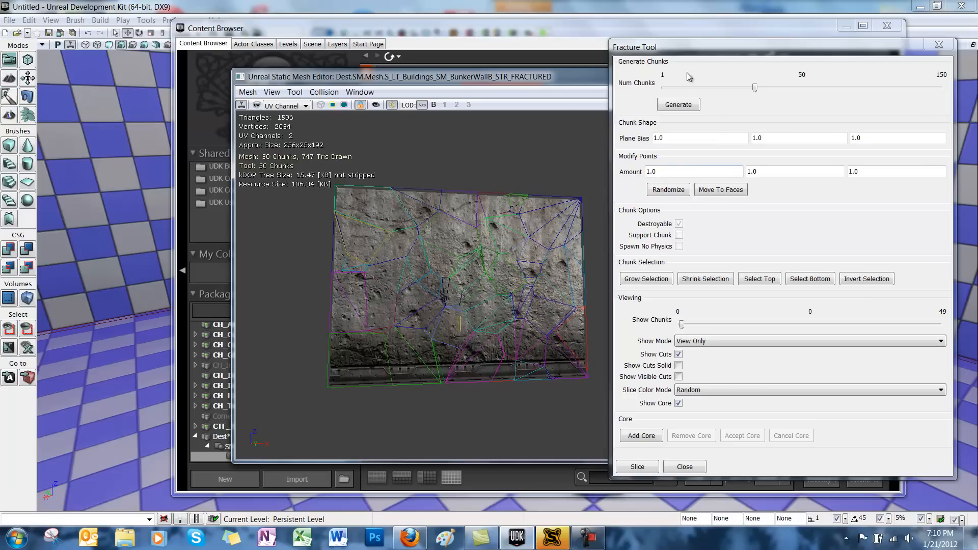
- Close the Fracture Tool to return to the fractured mesh's properties
left_click_drag(692, 51, 681, 46)
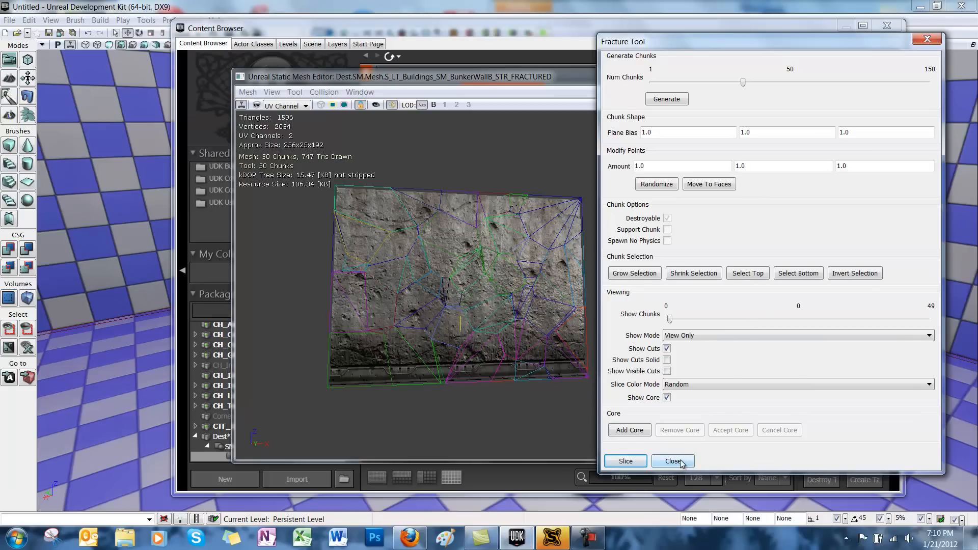
left_click_drag(816, 47, 483, 60)
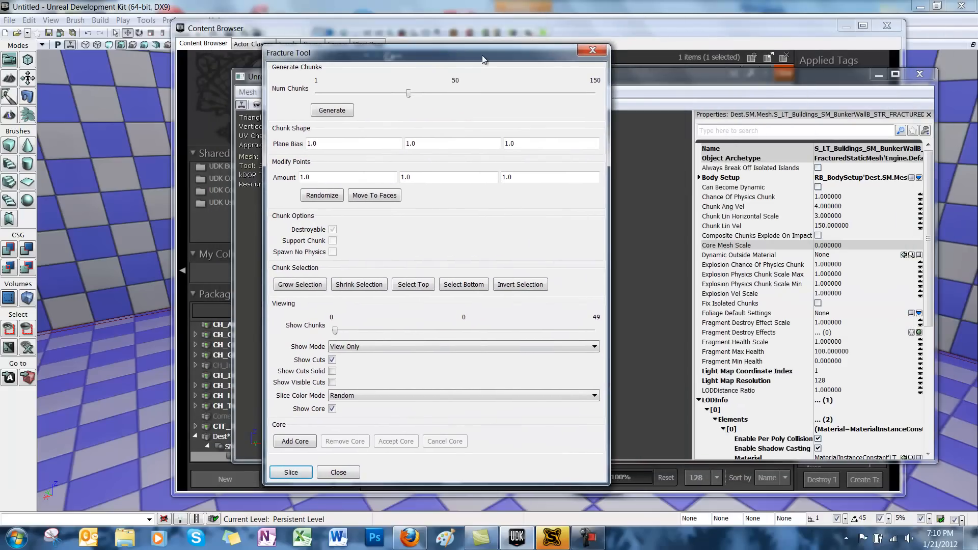
left_click(338, 472)
- Copy the wall material from LODInfo element [0] to the Material of element [1]
left_click_drag(927, 178, 934, 250)
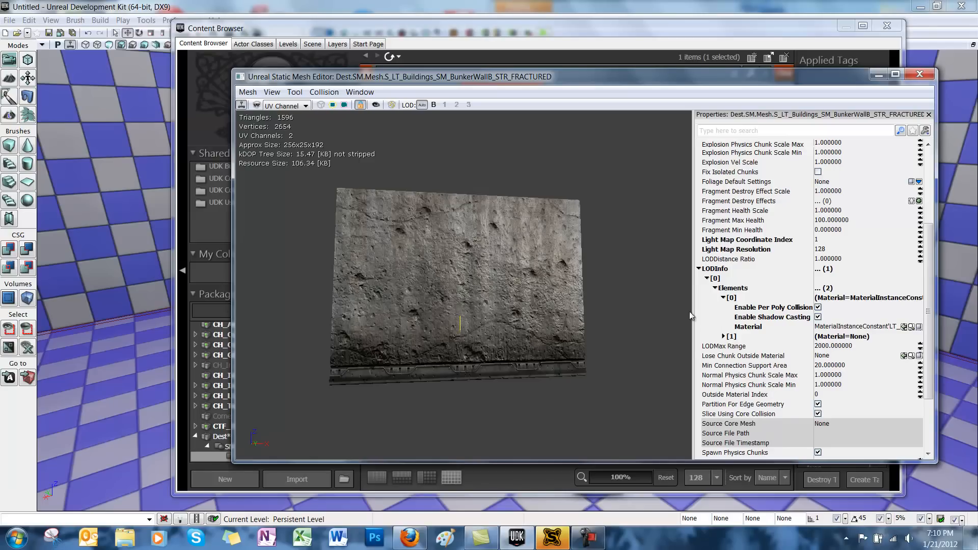
left_click(725, 337)
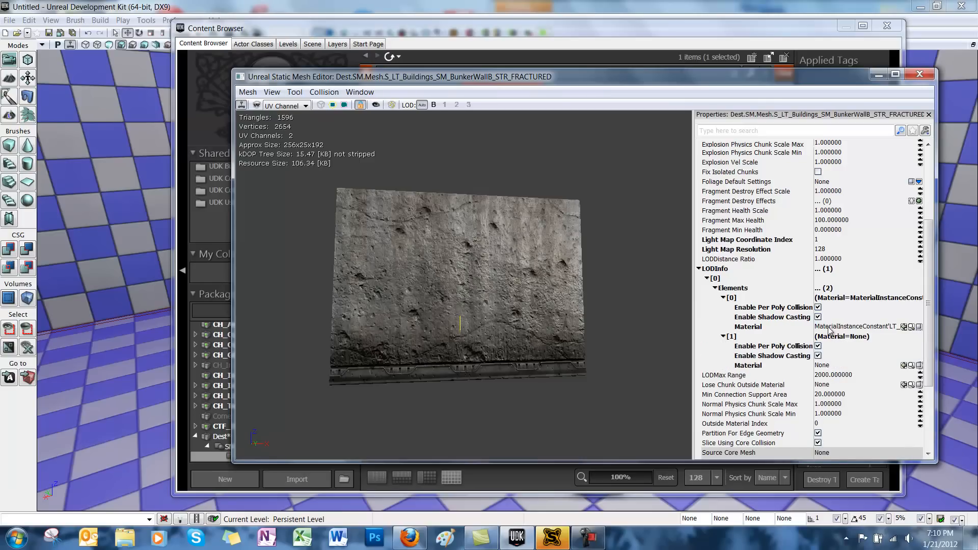
left_click(838, 328)
right_click(840, 330)
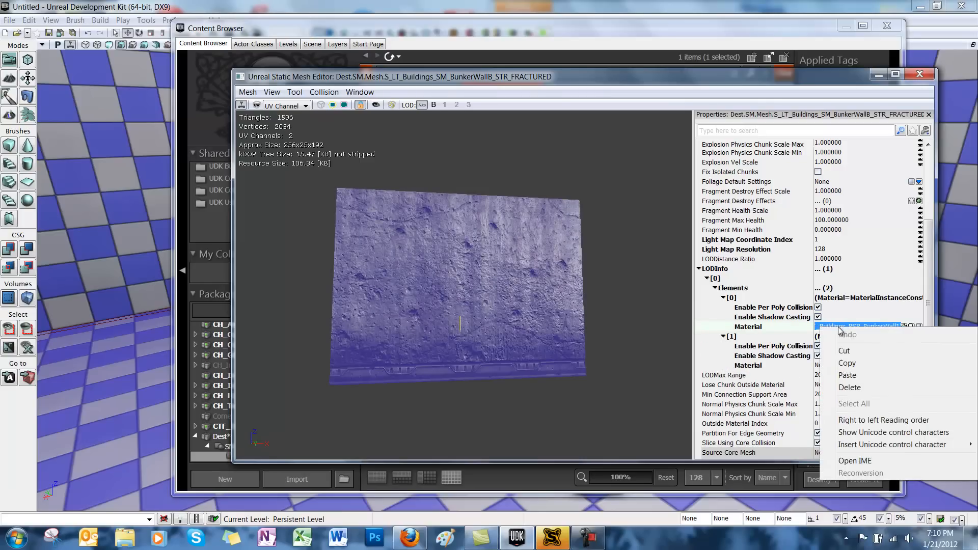
left_click(855, 363)
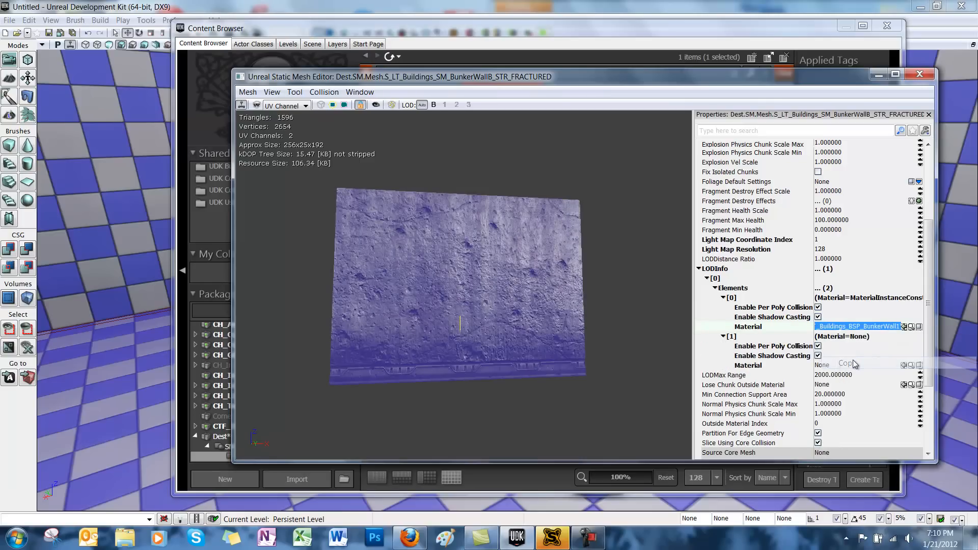
left_click(831, 365)
right_click(832, 366)
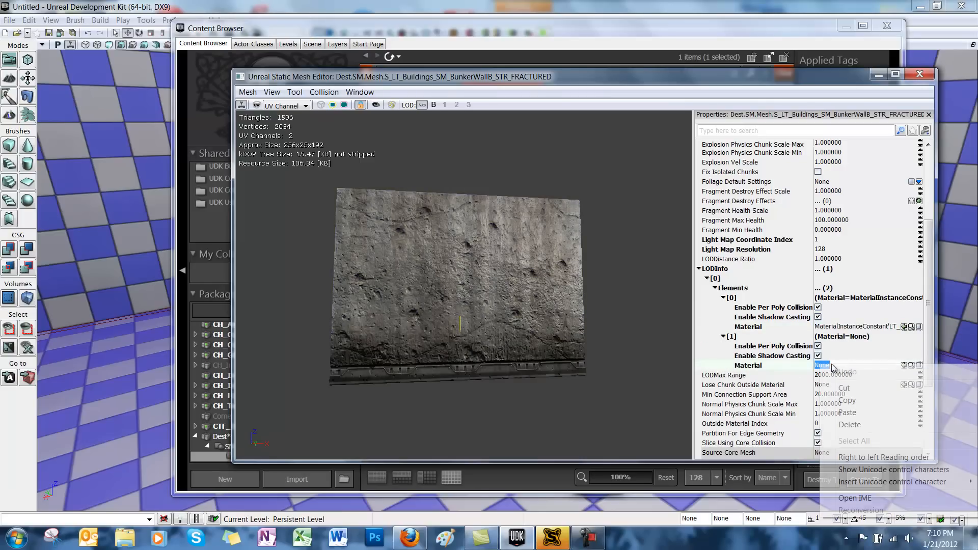
left_click(864, 415)
- Assign the copied wall material to Lose Chunk Outside Material
left_click(819, 387)
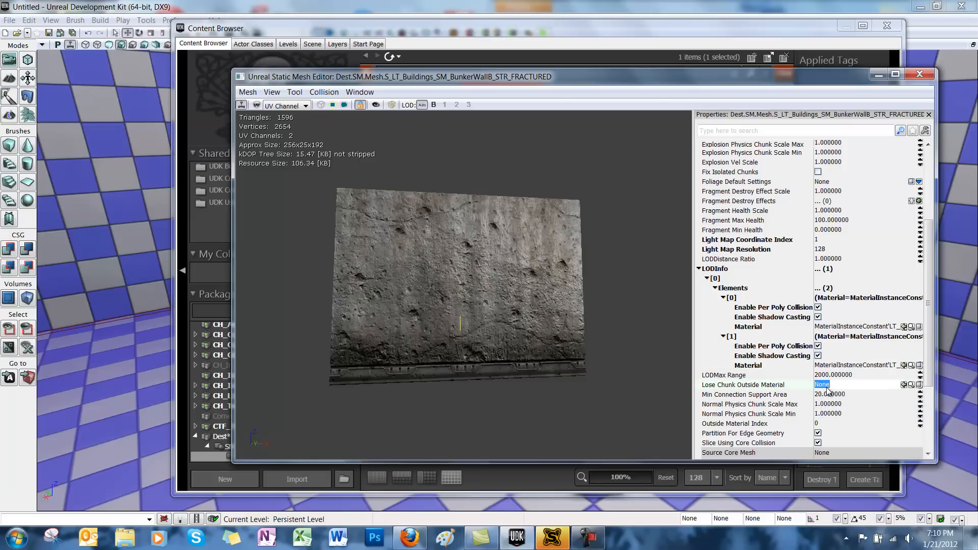
right_click(822, 390)
left_click(847, 283)
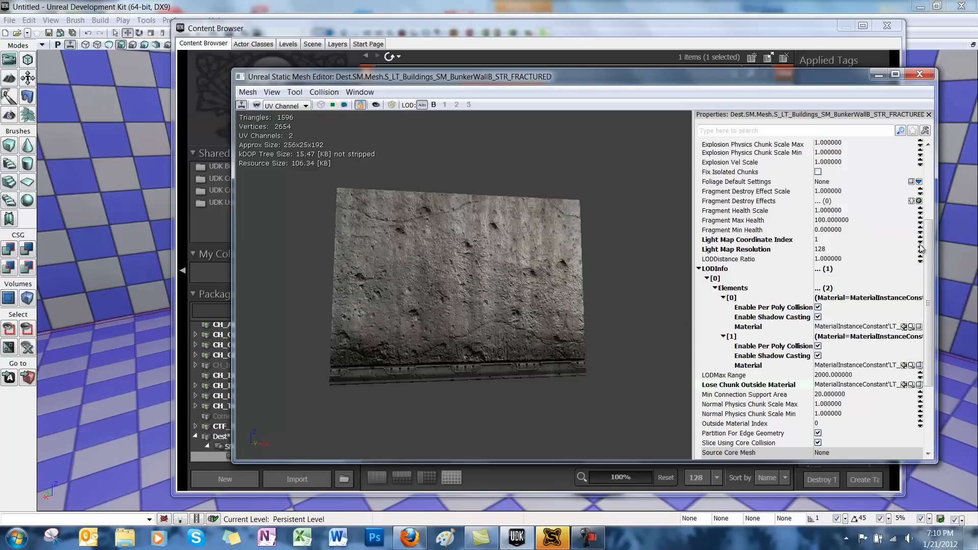
- Enable Can Become Dynamic and Composite Chunks Explode On Impact for the fractured wall, and close the mesh editor
left_click_drag(928, 246, 933, 318)
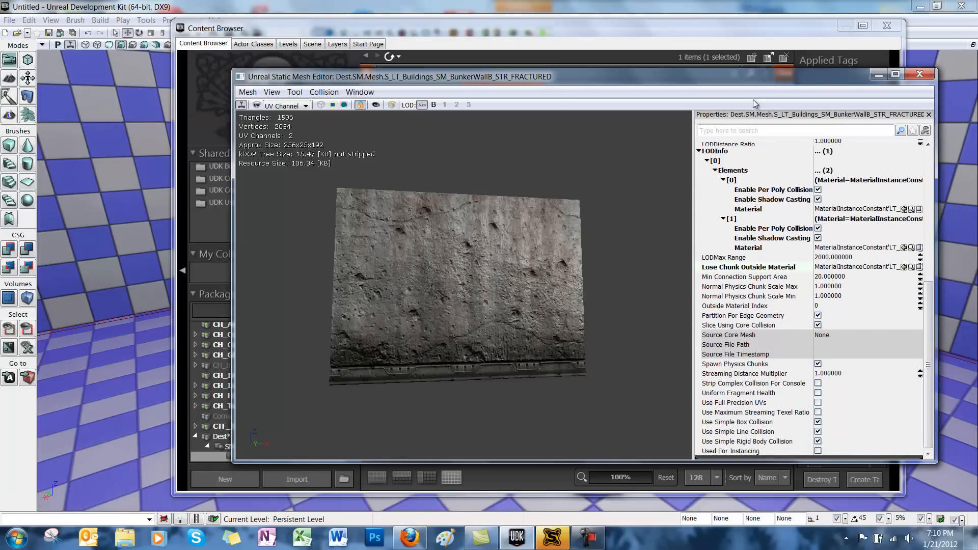
left_click_drag(744, 81, 744, 62)
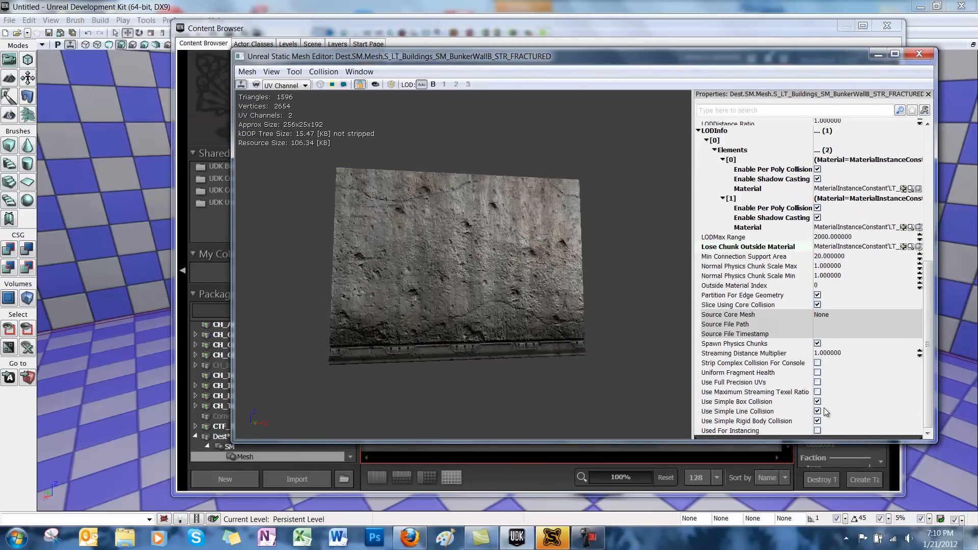
left_click_drag(926, 376, 926, 245)
left_click(818, 167)
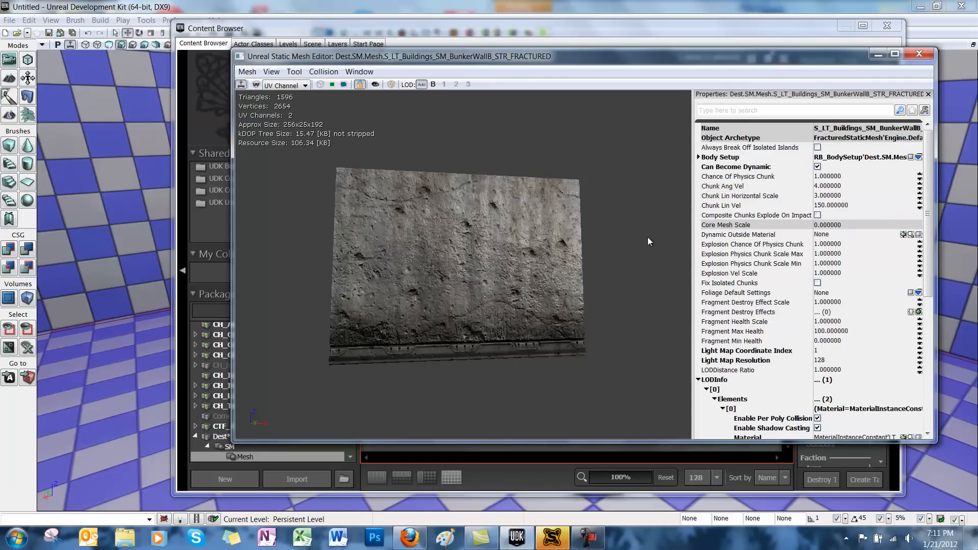
left_click(818, 215)
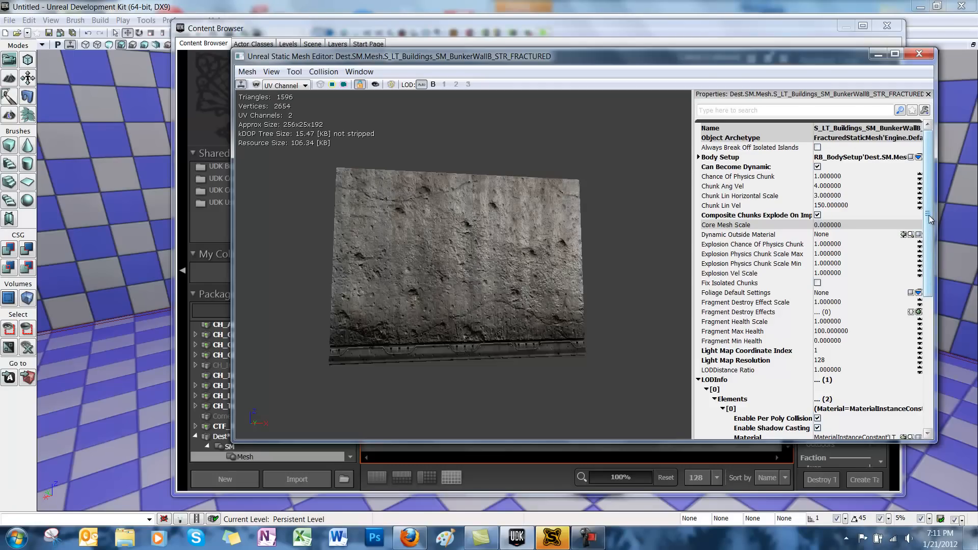
left_click_drag(928, 215, 935, 261)
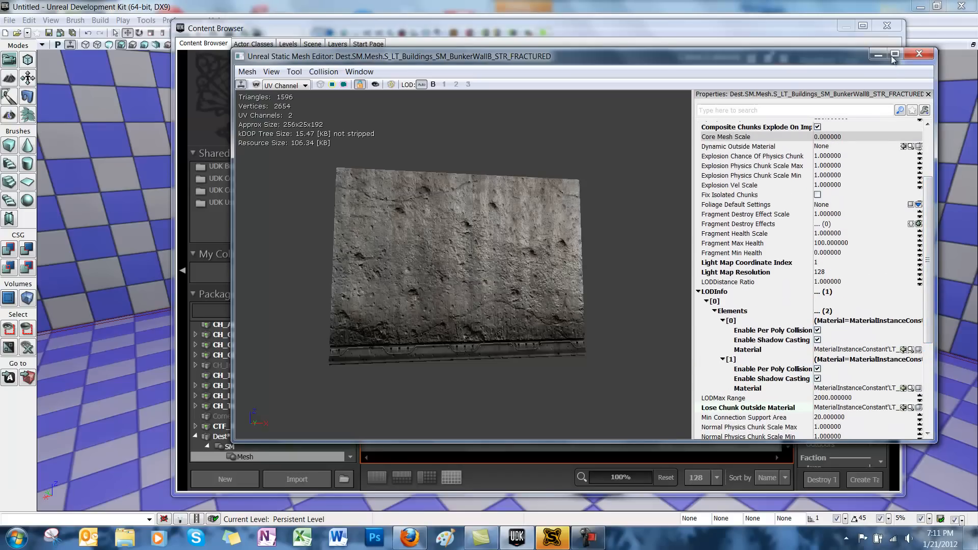
left_click(921, 55)
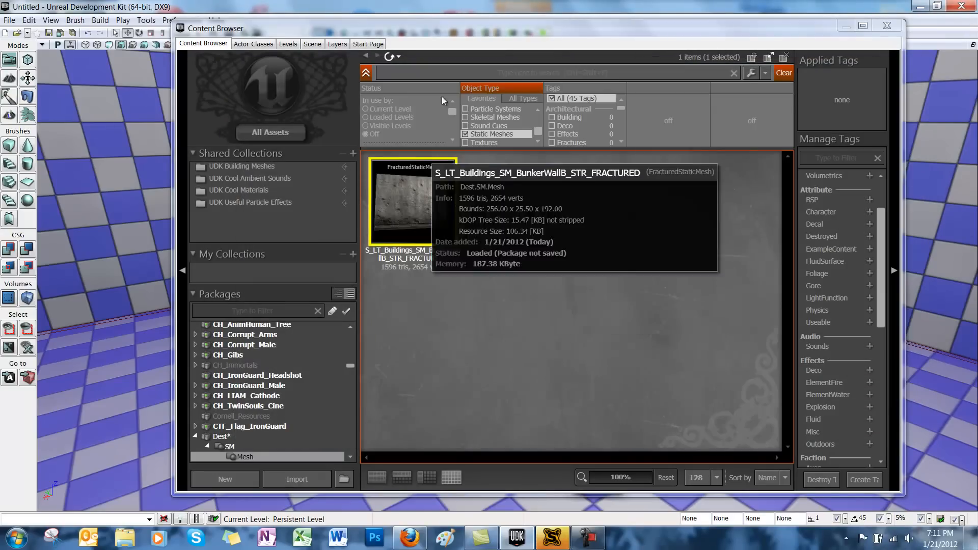
- Place the fractured bunker wall mesh on the floor of the level and build the lighting
left_click_drag(463, 29, 732, 72)
left_click_drag(687, 243, 270, 326)
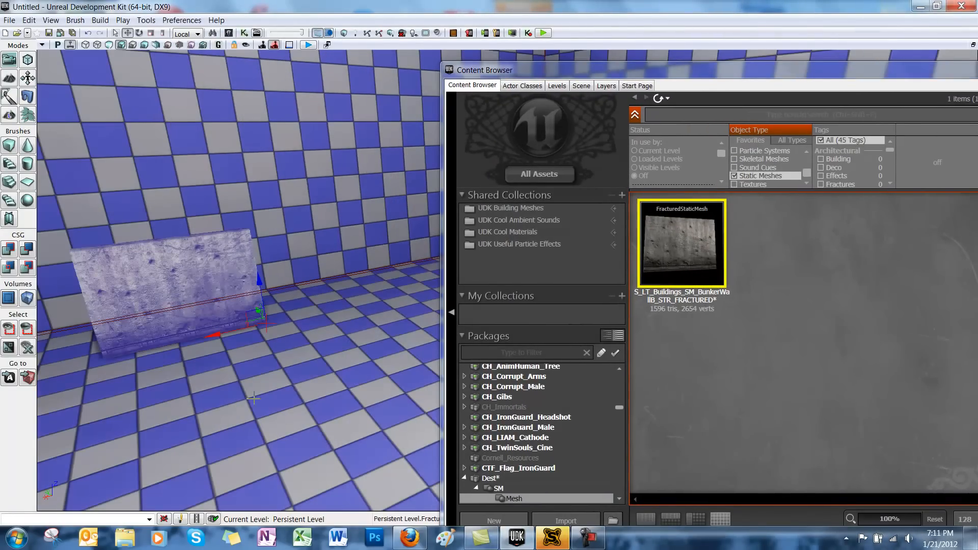
left_click(359, 32)
left_click(432, 417)
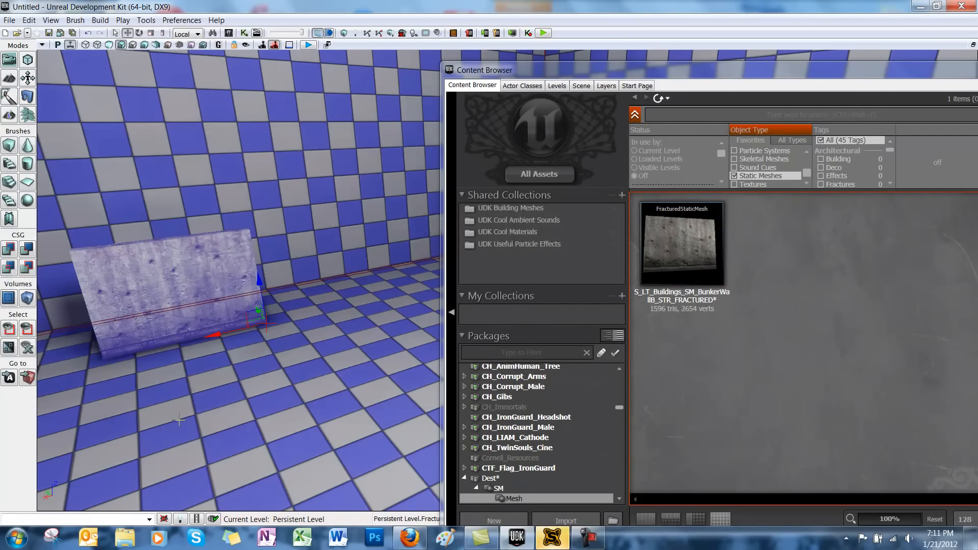
- Play the level from the floor in front of the wall and shoot the wall to test its destruction
right_click(225, 407)
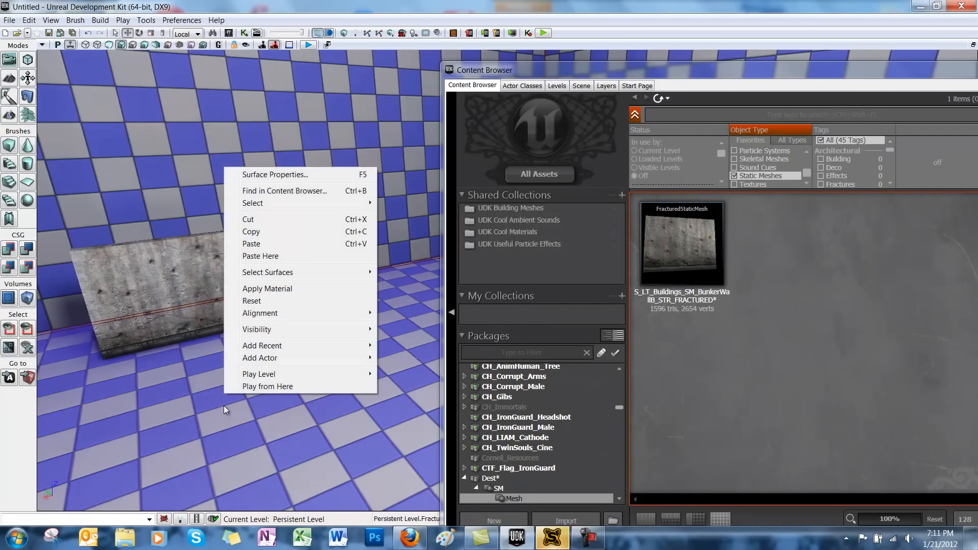
left_click(310, 386)
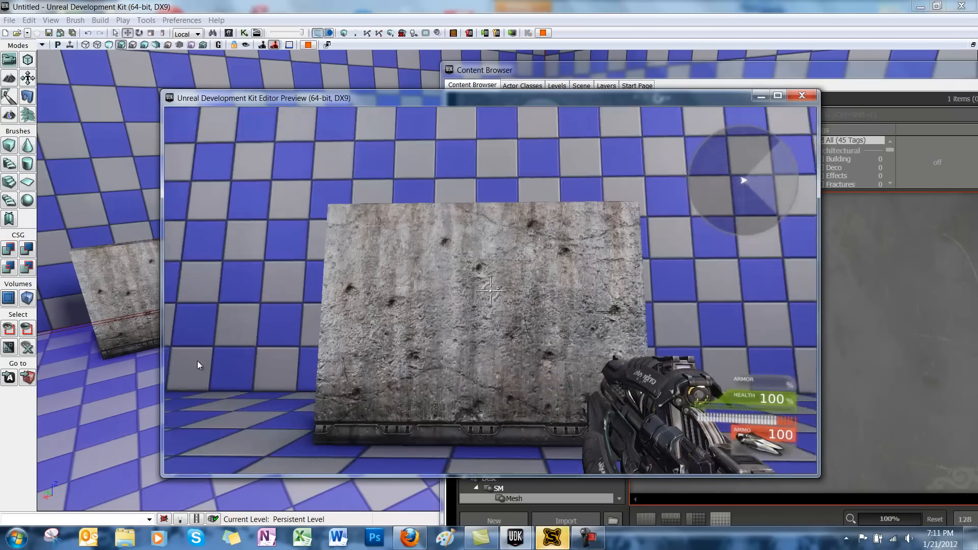
key("w")
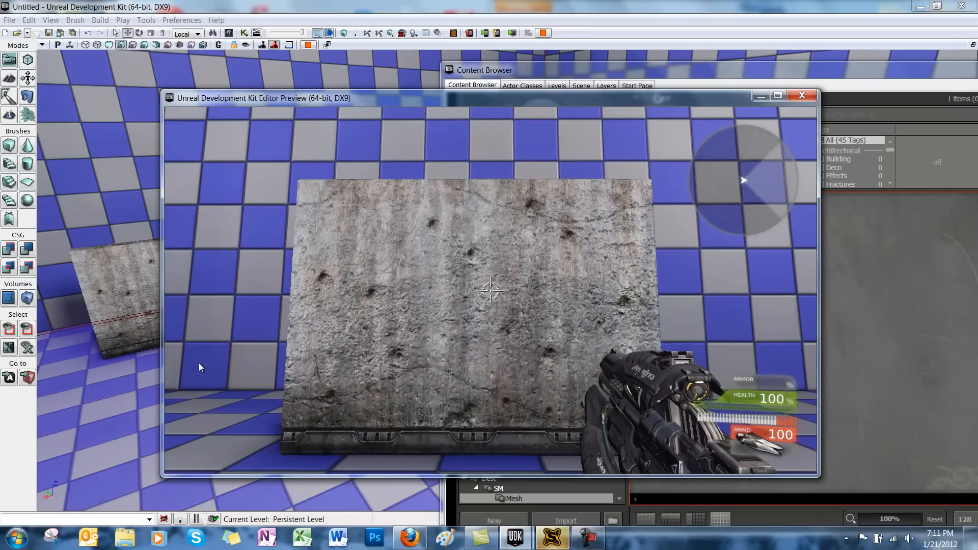
left_click(199, 363)
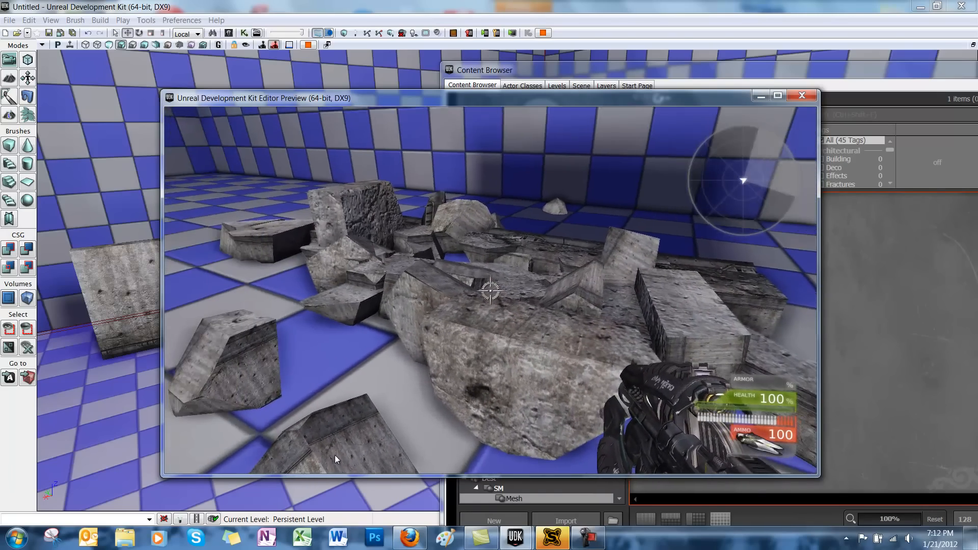
- End the play test and open the fractured bunker wall mesh in the static mesh editor
key("Escape")
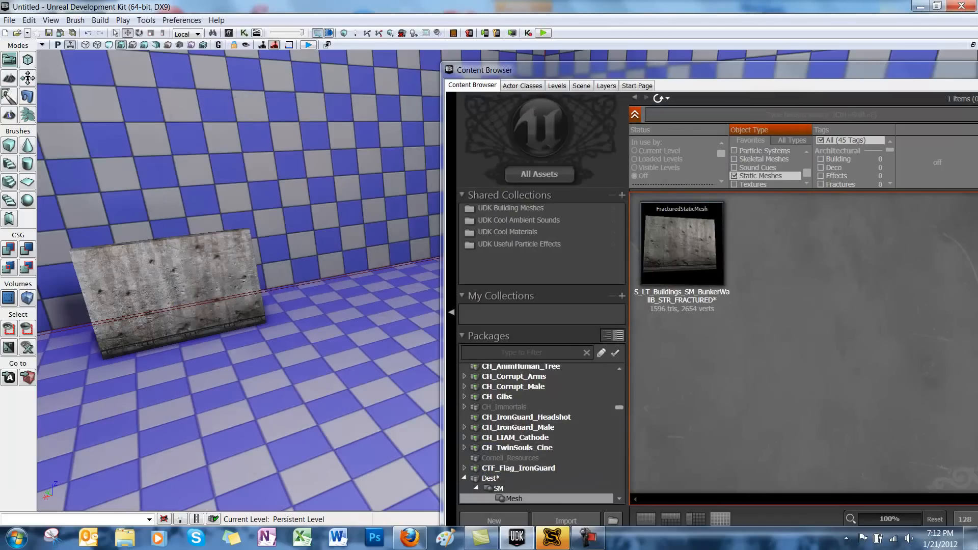
left_click_drag(632, 87, 557, 35)
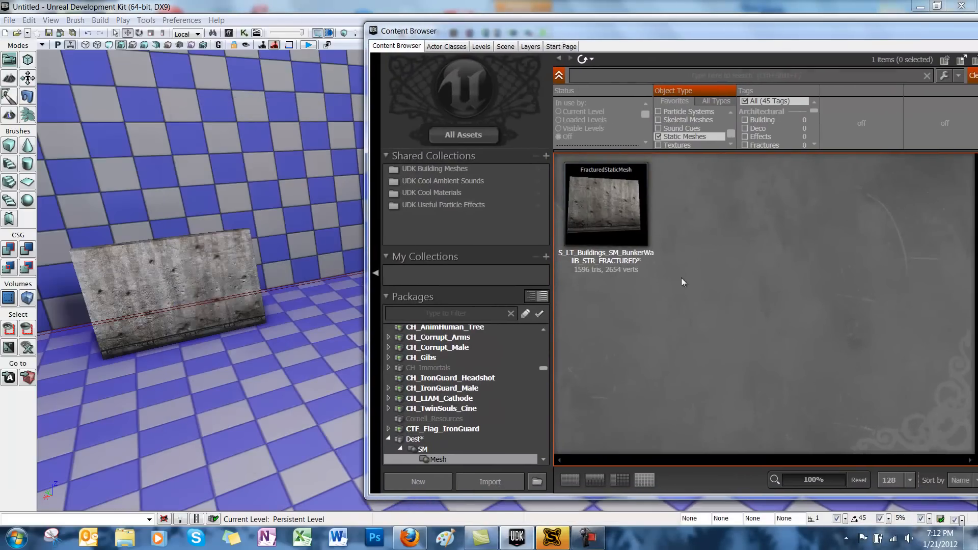
double_click(610, 200)
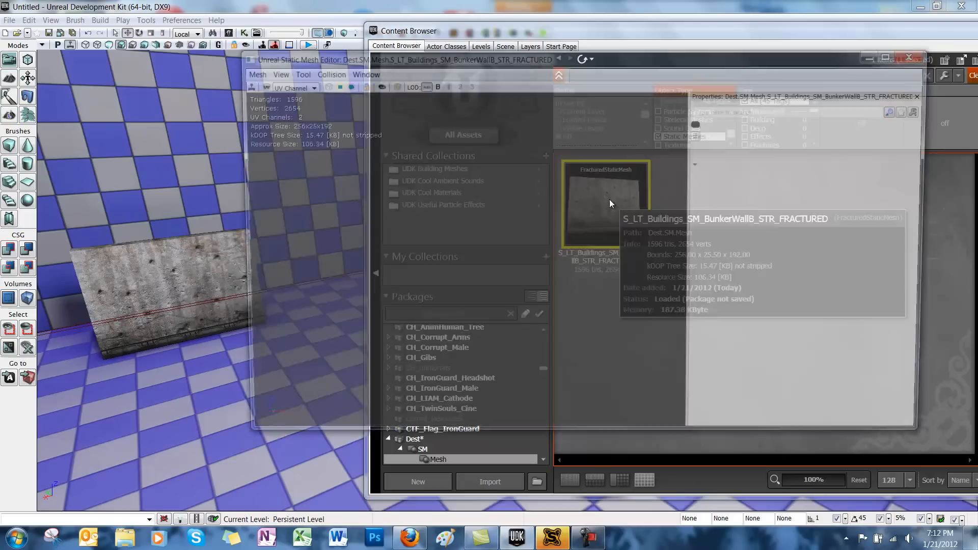
left_click_drag(744, 51, 671, 26)
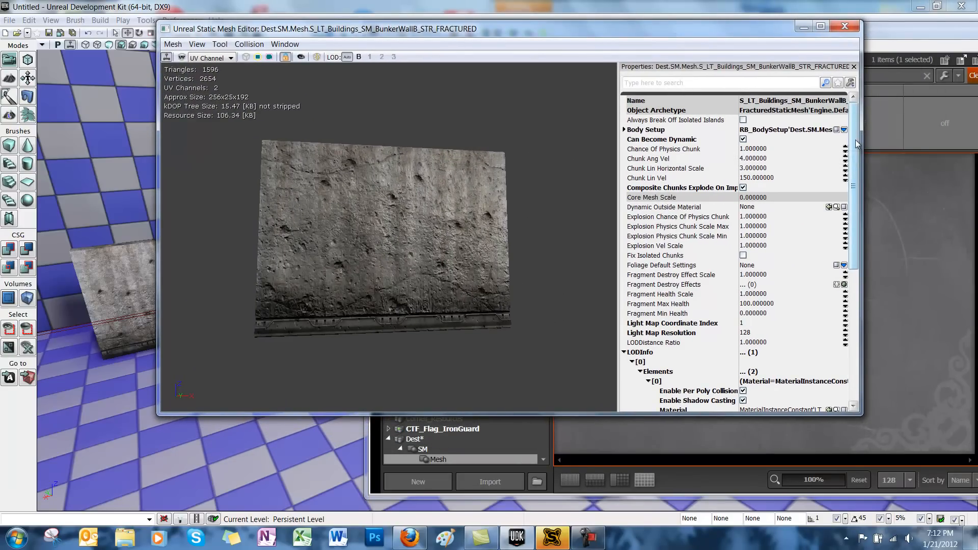
- Disable Composite Chunks Explode On Impact and enable Fix Isolated Chunks for the fractured wall, and close the mesh editor
left_click(743, 188)
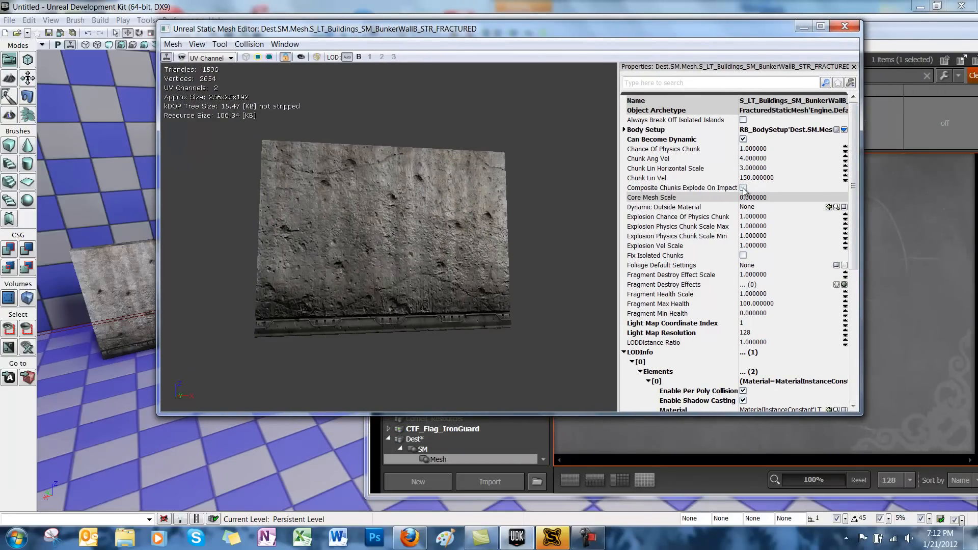
left_click_drag(858, 169, 860, 206)
left_click(744, 182)
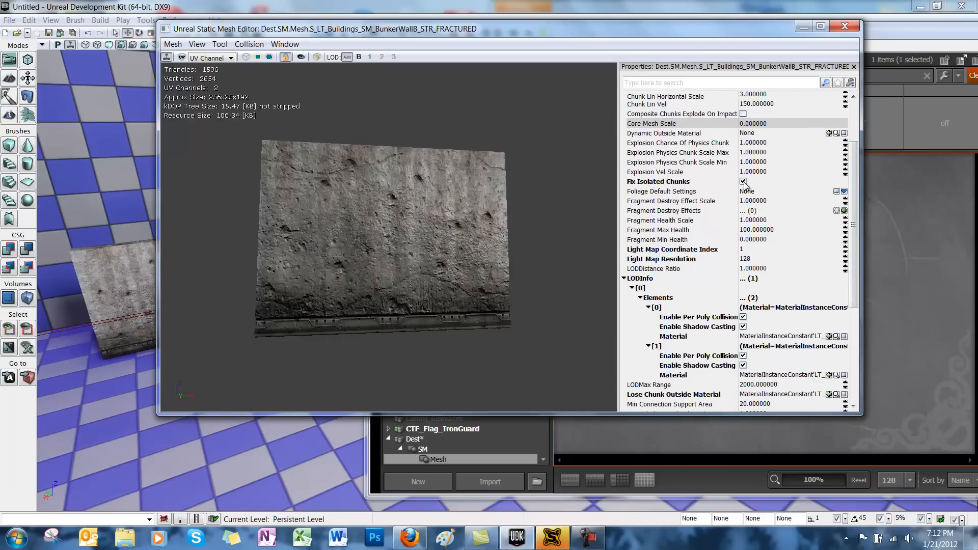
left_click(844, 28)
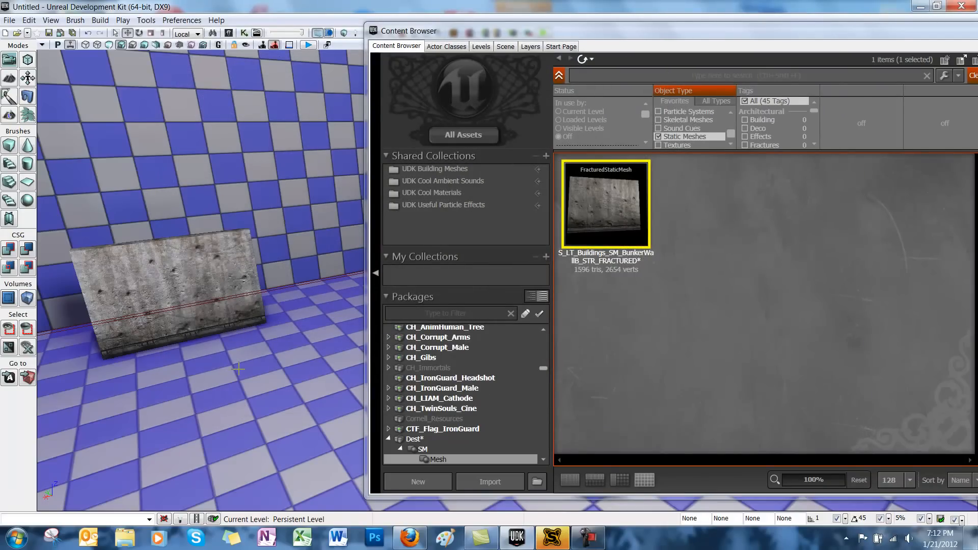
- Play the level from the floor in front of the wall, shoot several areas of the wall to test the changed fracture settings, and end the test
right_click(238, 368)
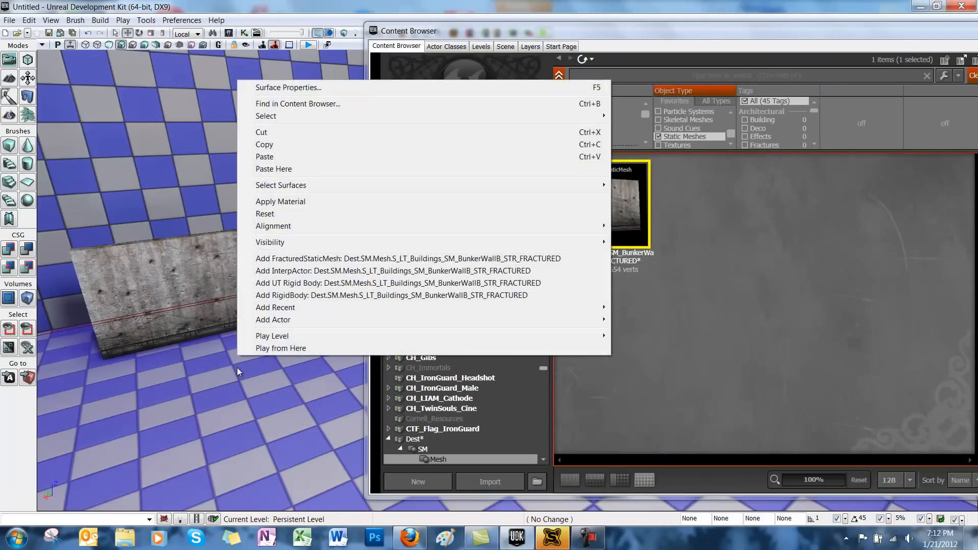
left_click(301, 348)
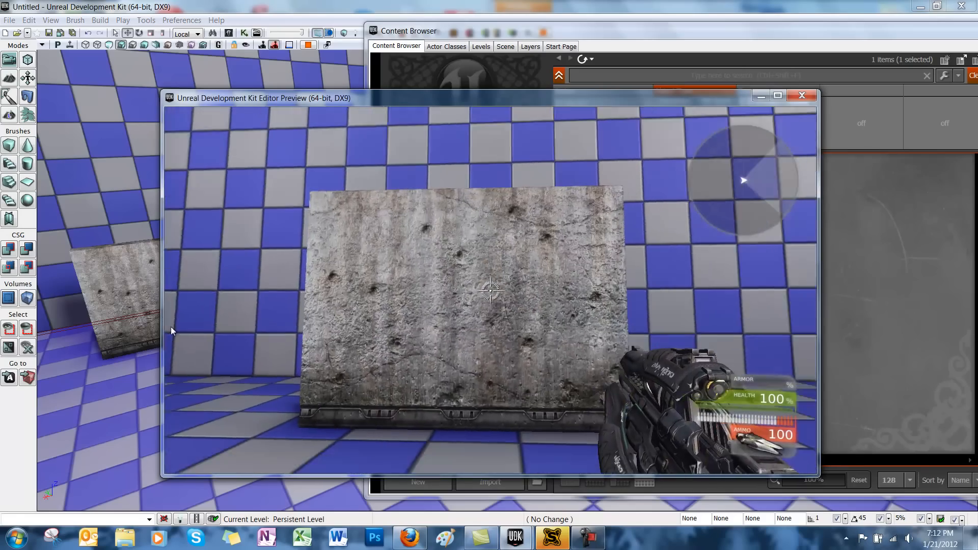
left_click(172, 327)
left_click(164, 323)
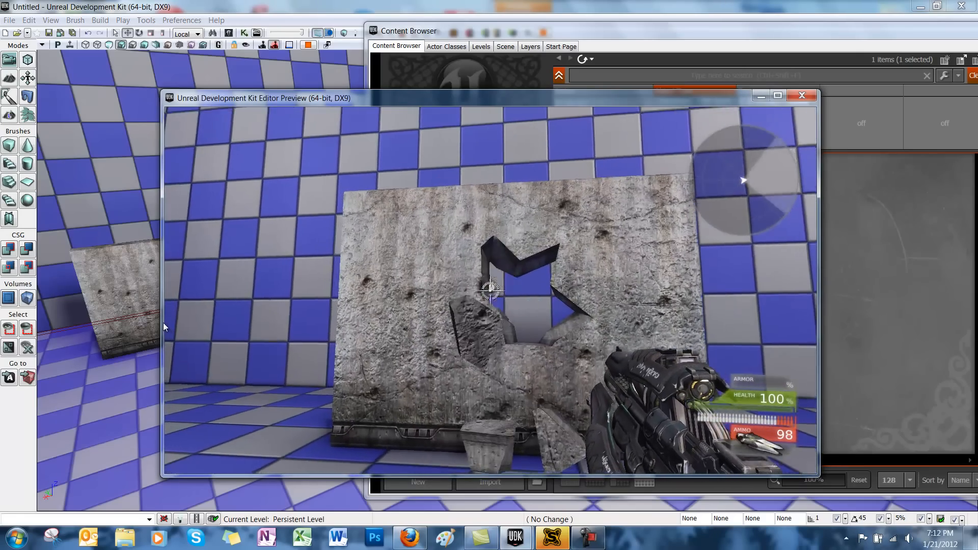
left_click(167, 319)
left_click(178, 333)
left_click(203, 336)
left_click(266, 331)
left_click(281, 333)
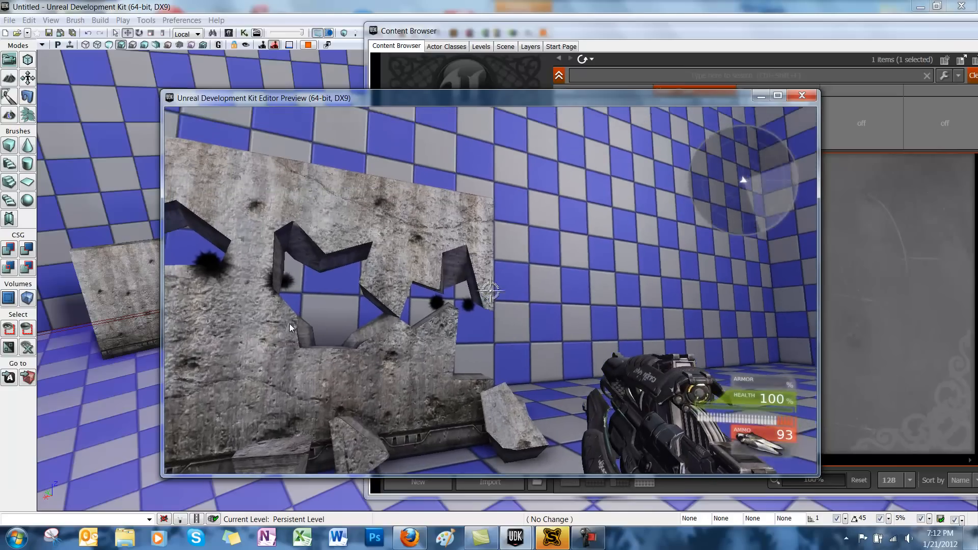
left_click(289, 323)
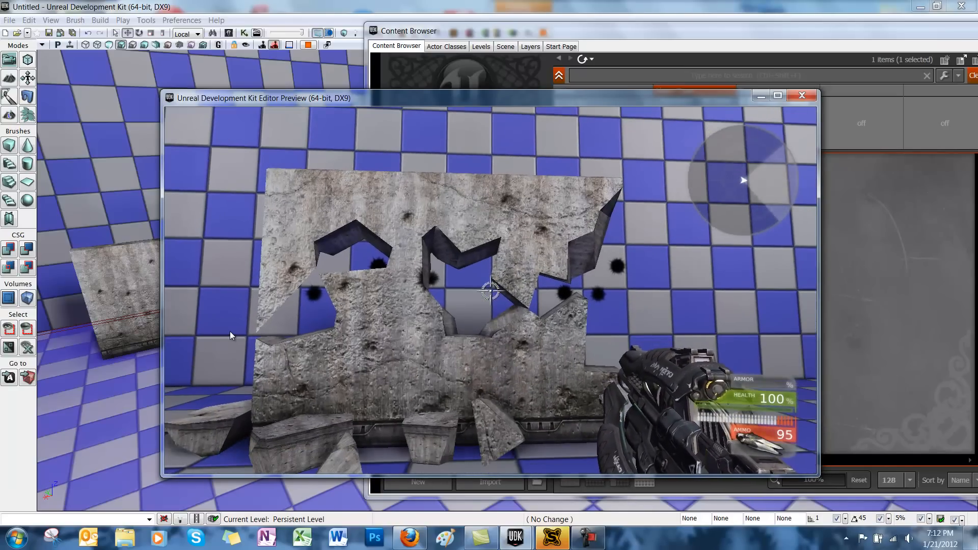
key("Escape")
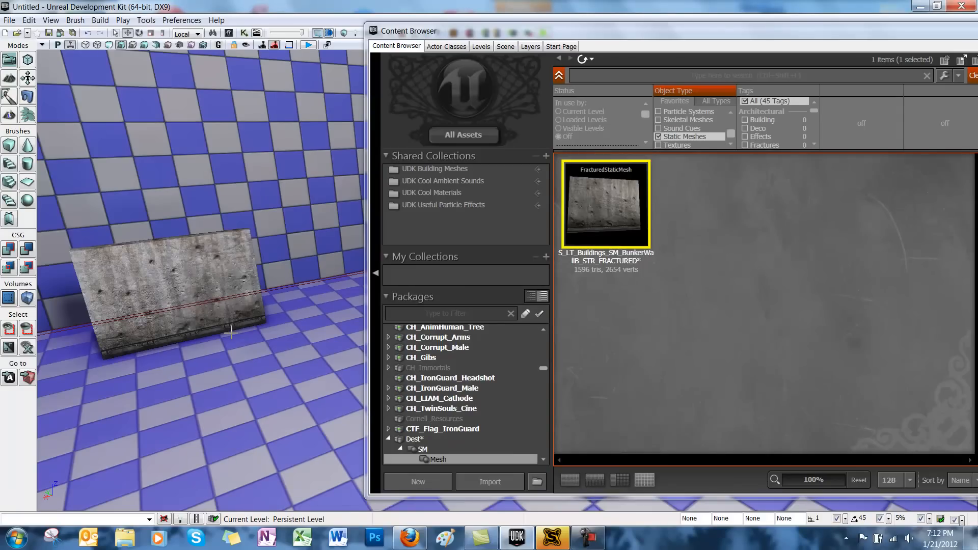